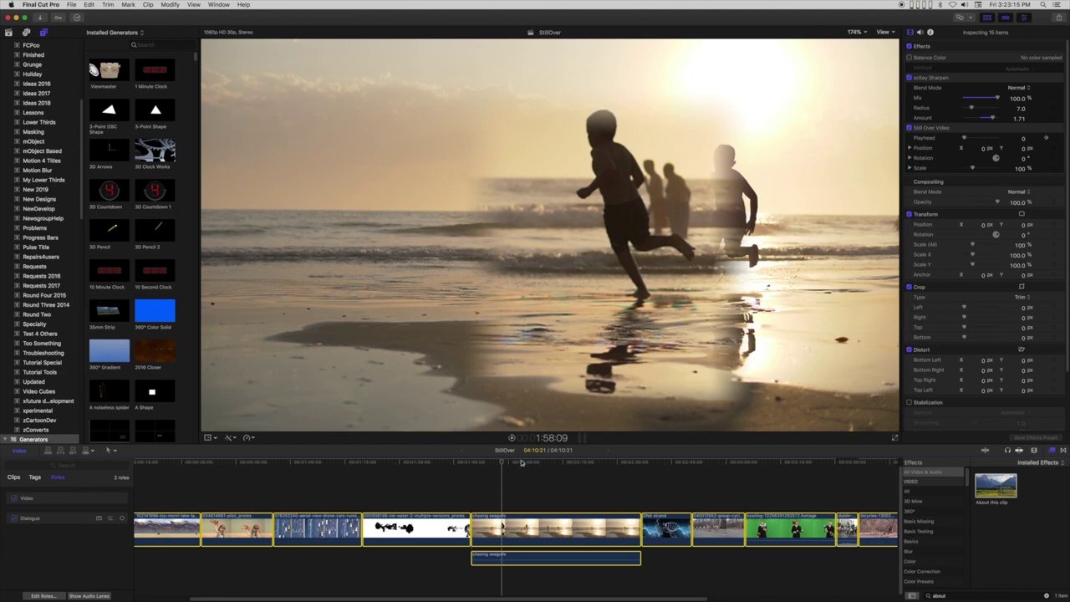
# - Zoom the timeline to fit and select all of its clips
pyautogui.click(520, 488)
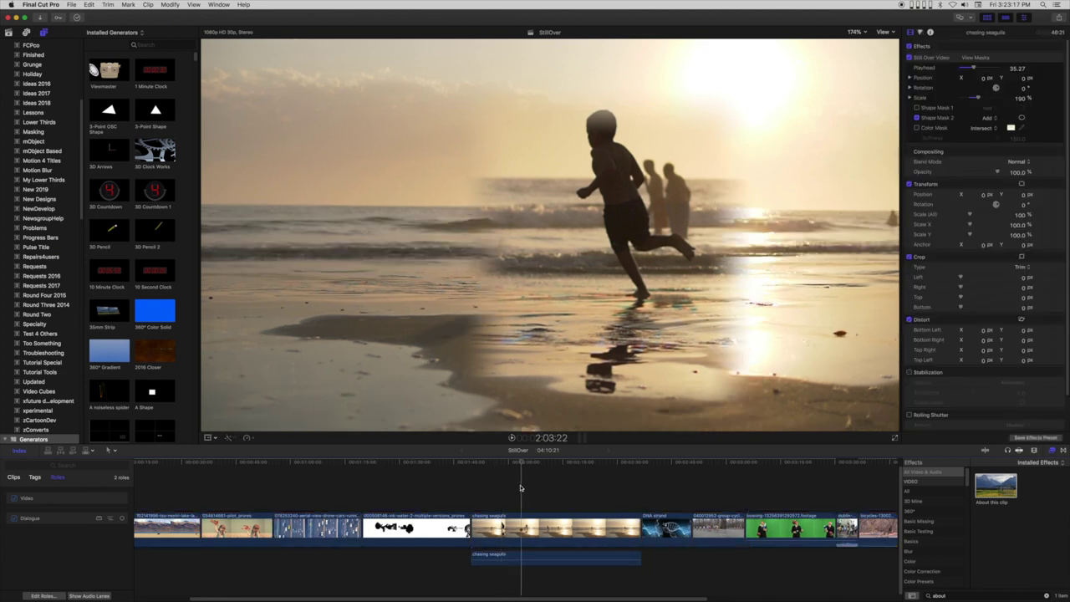
pyautogui.hotkey('shift', 'z')
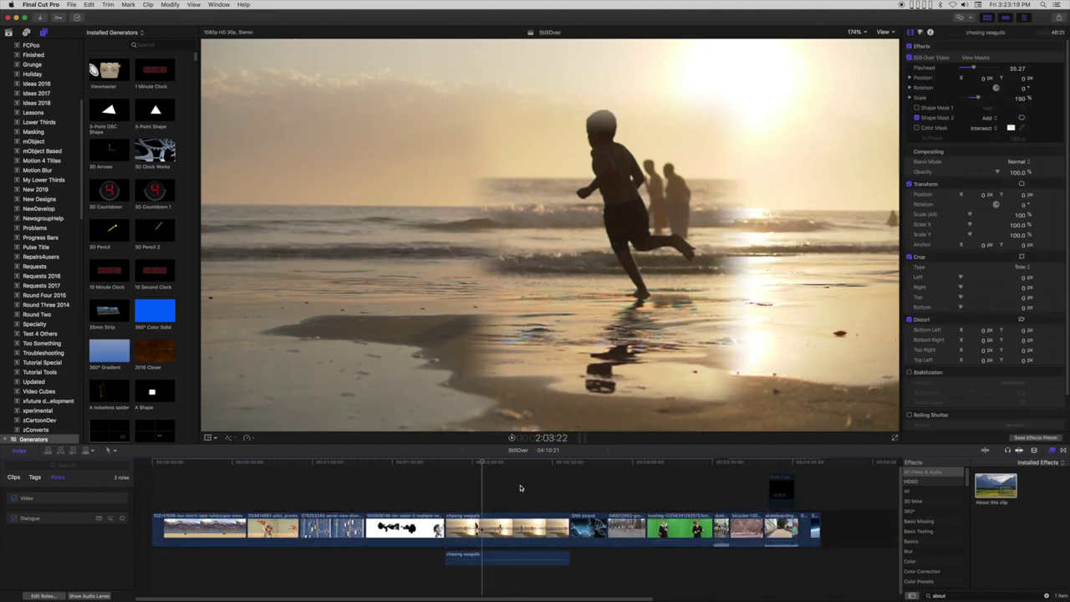
pyautogui.press('super+a')
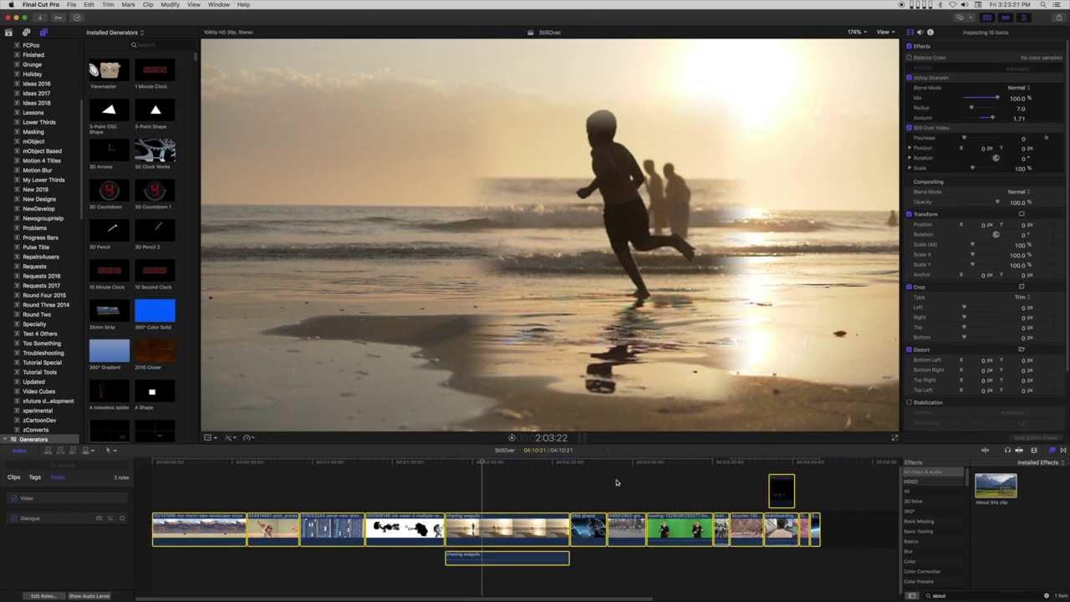
# - Apply About this clip to all selected clips, then select the ink-water clip under the playhead
pyautogui.doubleClick(993, 486)
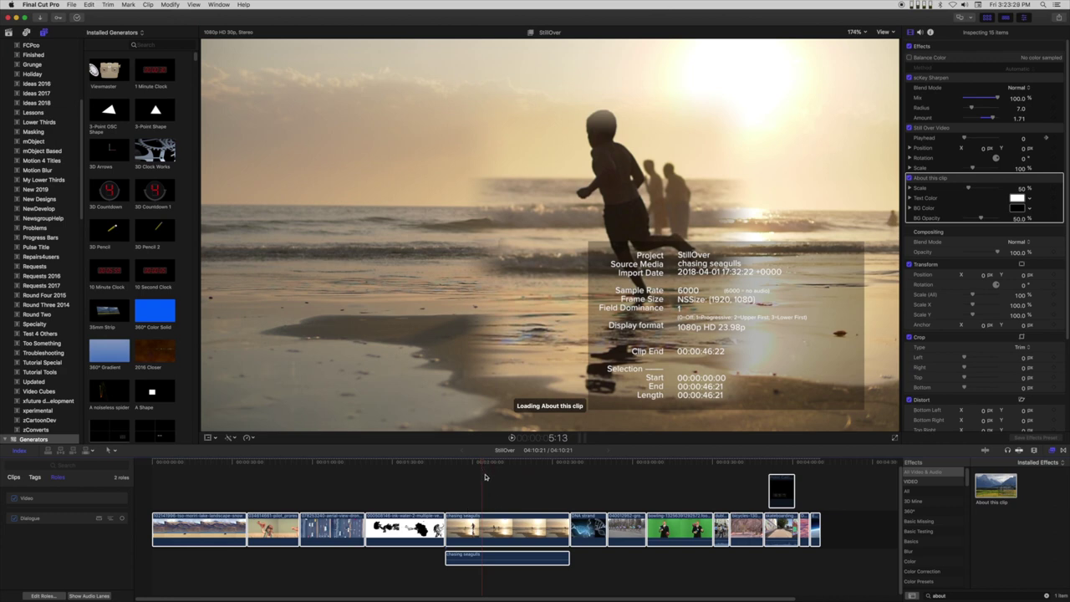
pyautogui.click(487, 476)
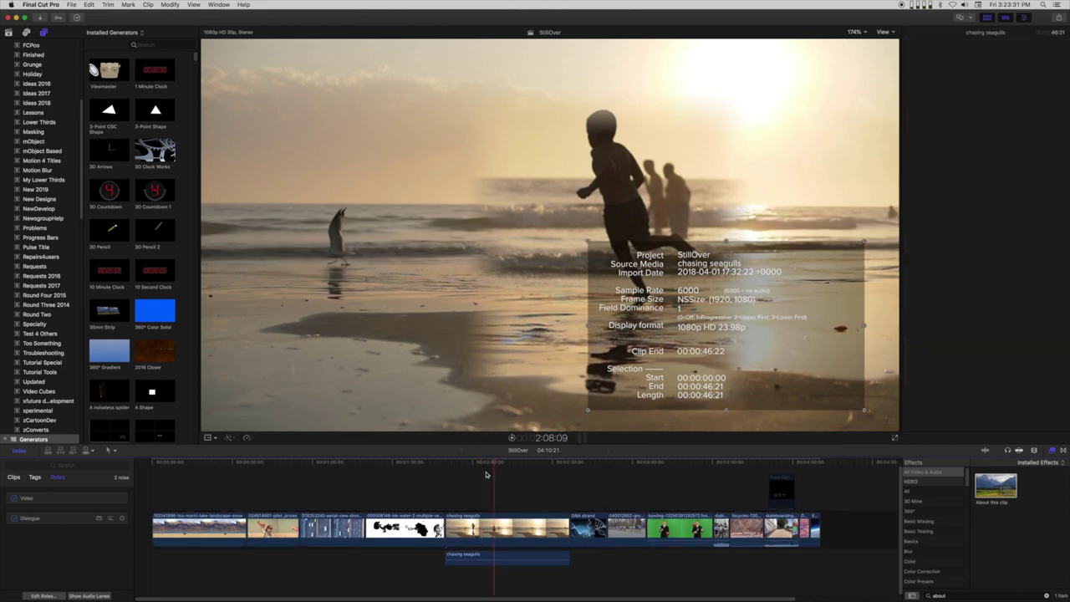
pyautogui.moveTo(495, 464); pyautogui.dragTo(399, 468)
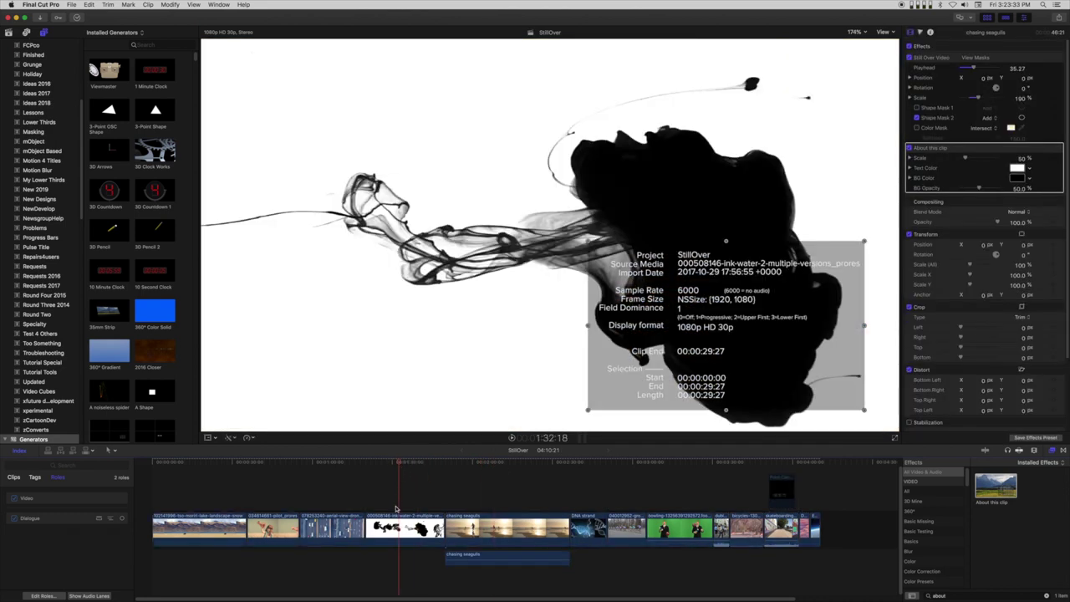
pyautogui.click(400, 527)
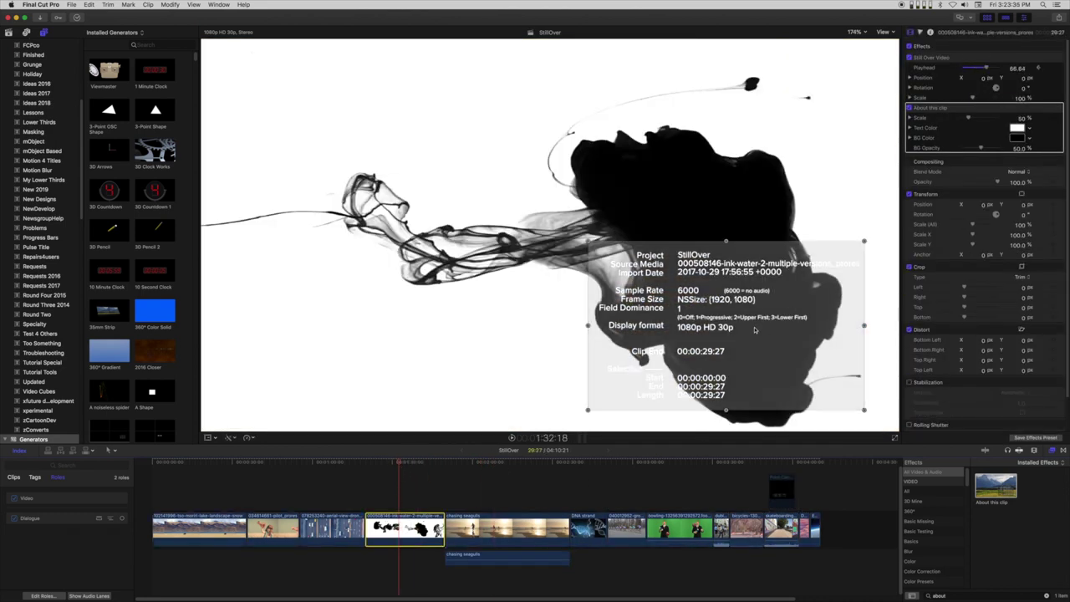
# - Give the ink-water overlay 45% scale and 100% background opacity, and move it lower left
pyautogui.moveTo(969, 120); pyautogui.dragTo(997, 148)
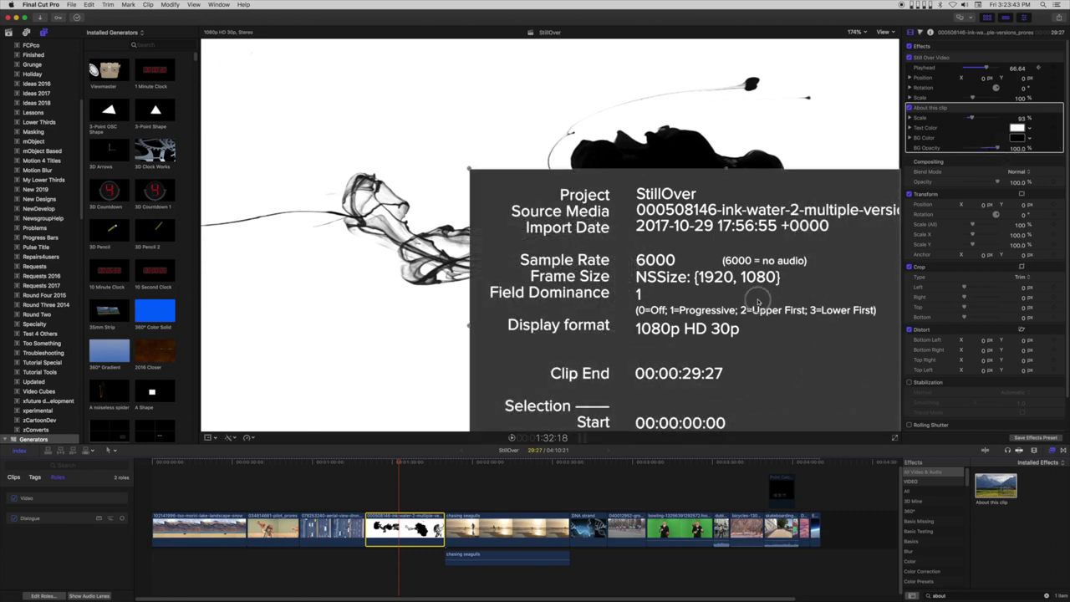
pyautogui.moveTo(756, 301); pyautogui.dragTo(649, 255)
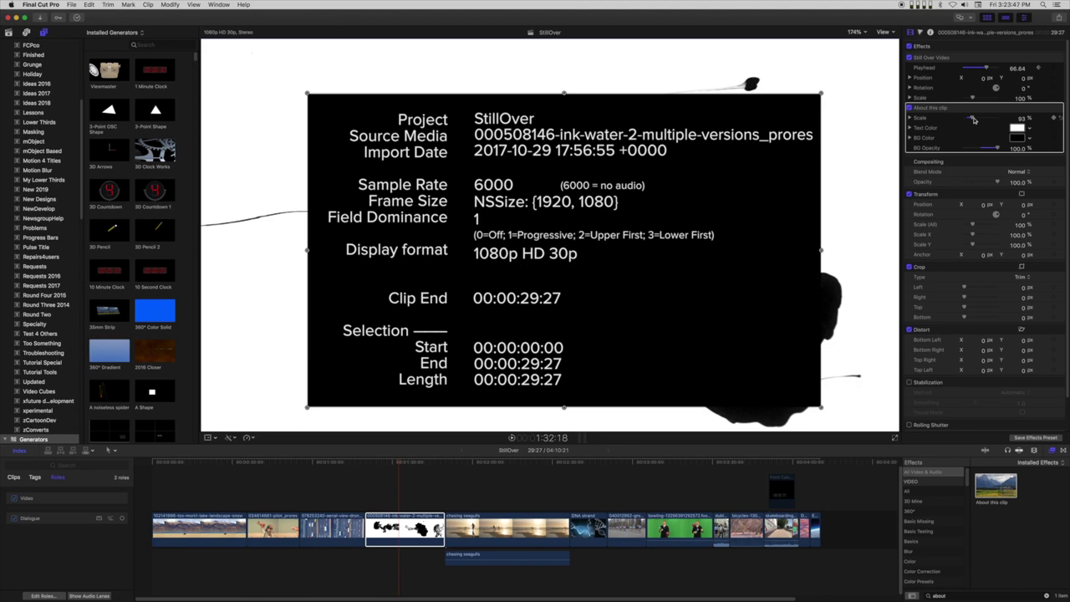
pyautogui.moveTo(972, 118); pyautogui.dragTo(969, 119)
pyautogui.moveTo(527, 358); pyautogui.dragTo(426, 341)
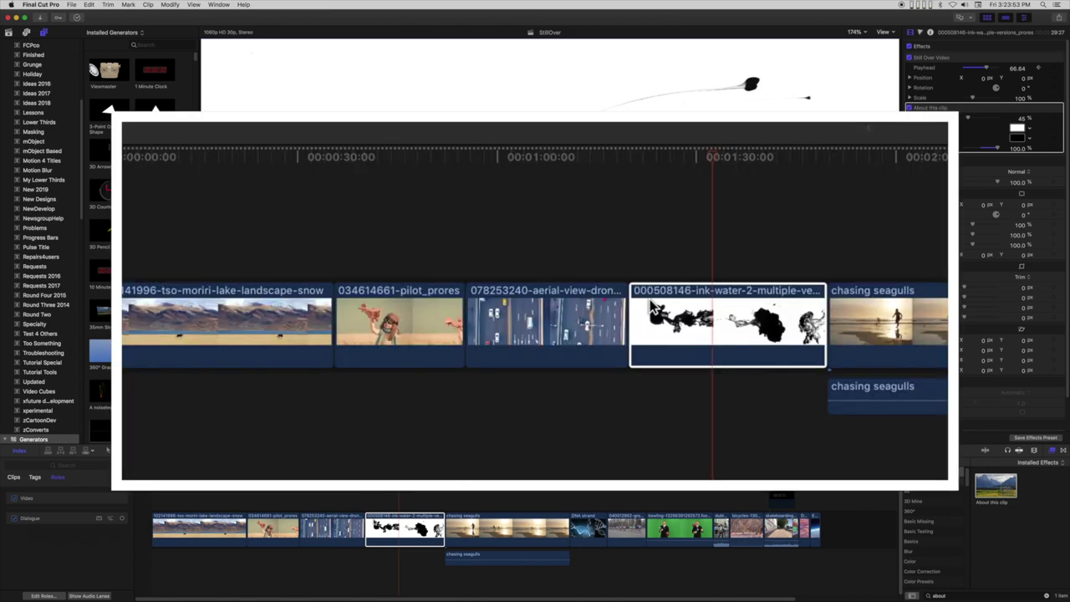
# - Rename the ink-water clip, typing 'ink in water' as the new name
pyautogui.click(374, 520)
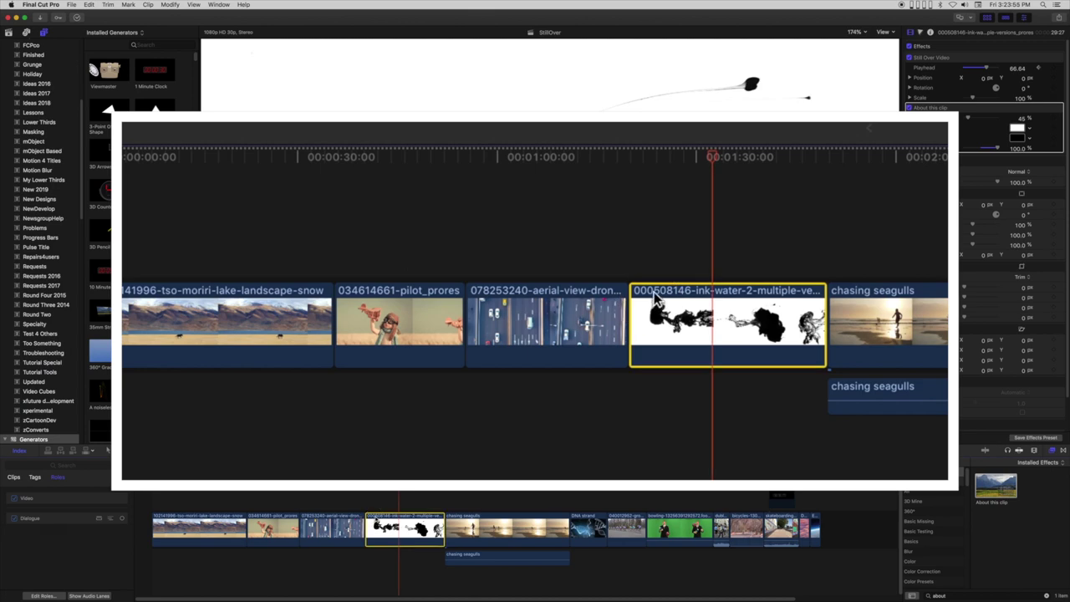
pyautogui.rightClick(375, 519)
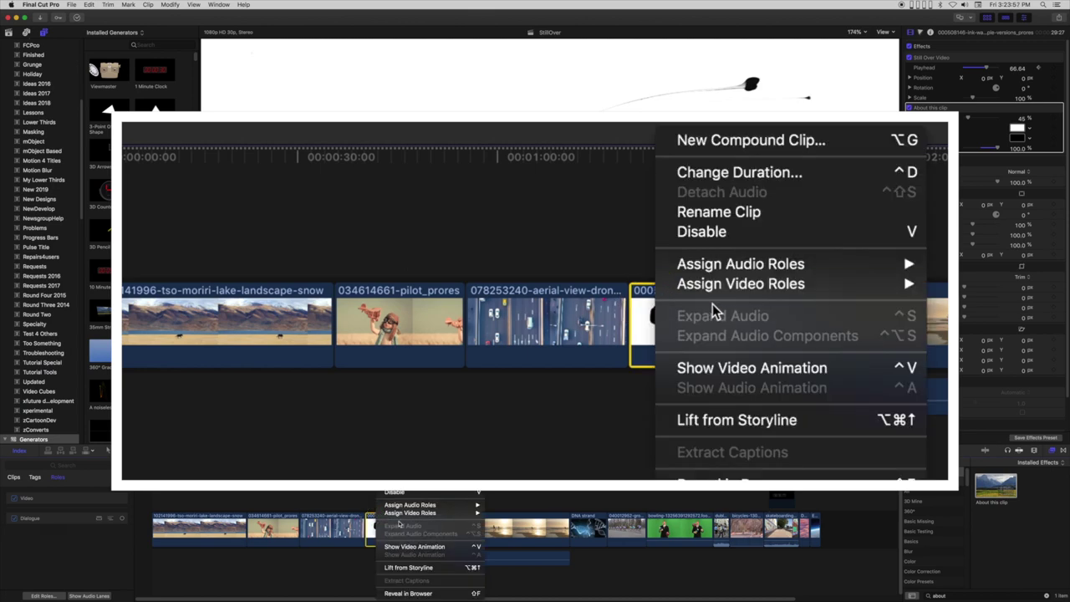
pyautogui.click(418, 483)
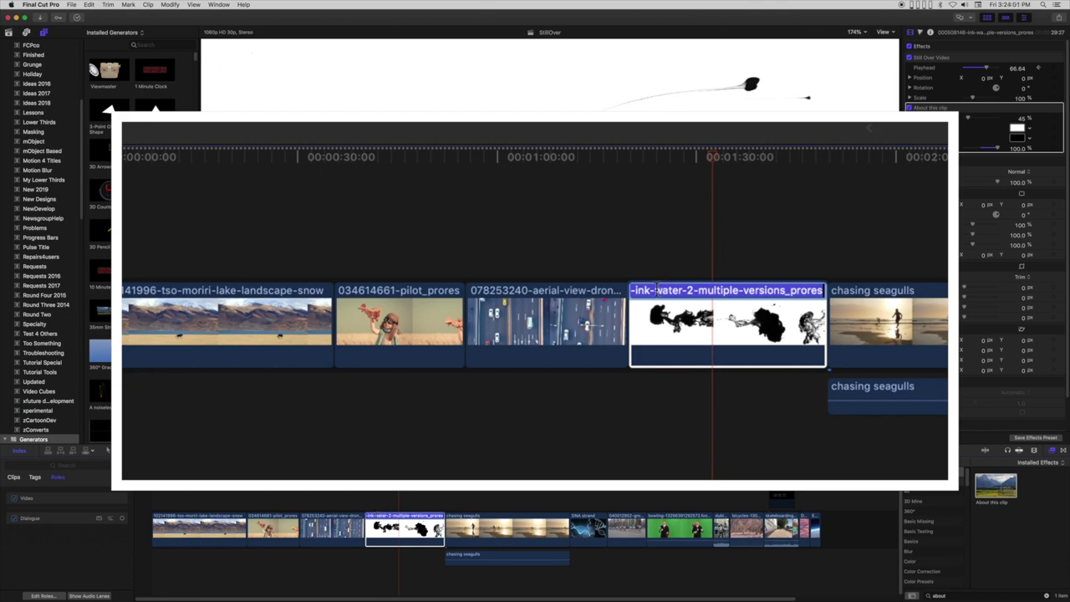
pyautogui.write('in')
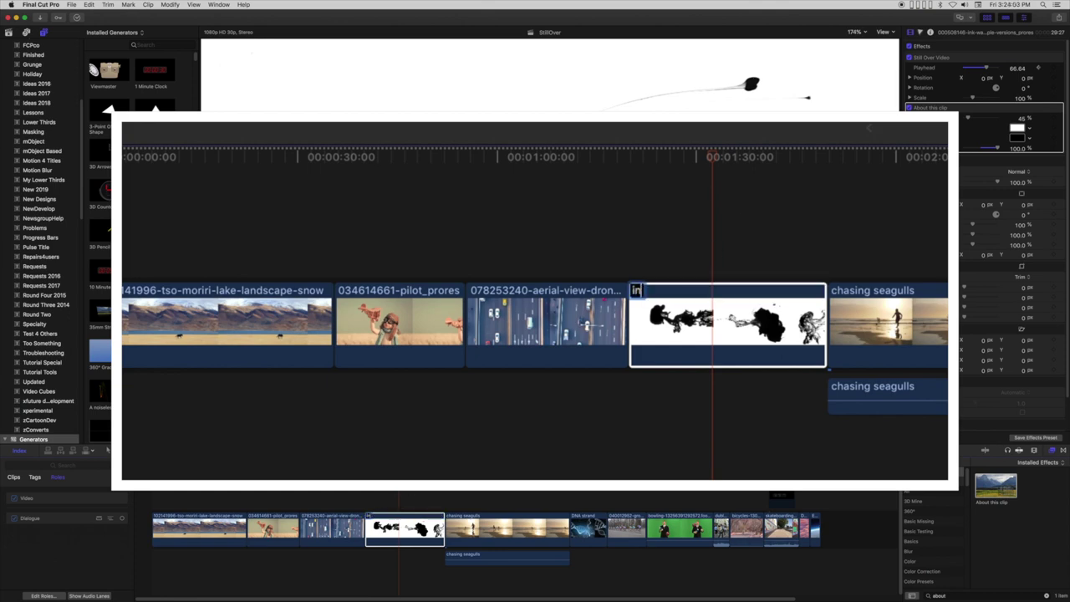
pyautogui.write('k in water')
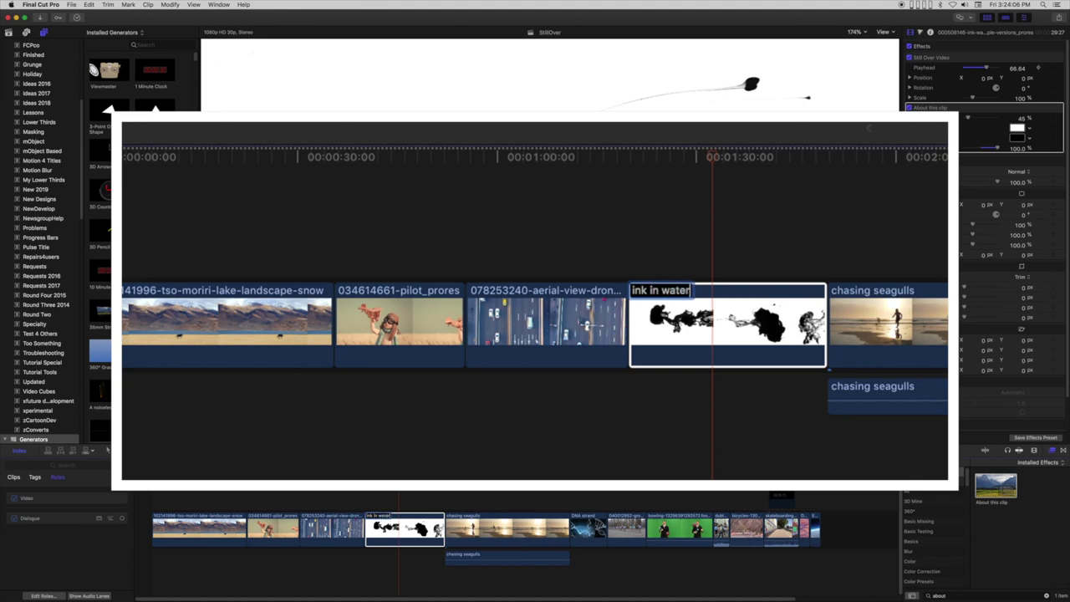
# - Commit the clip name 'ink in water'
pyautogui.press('Return')
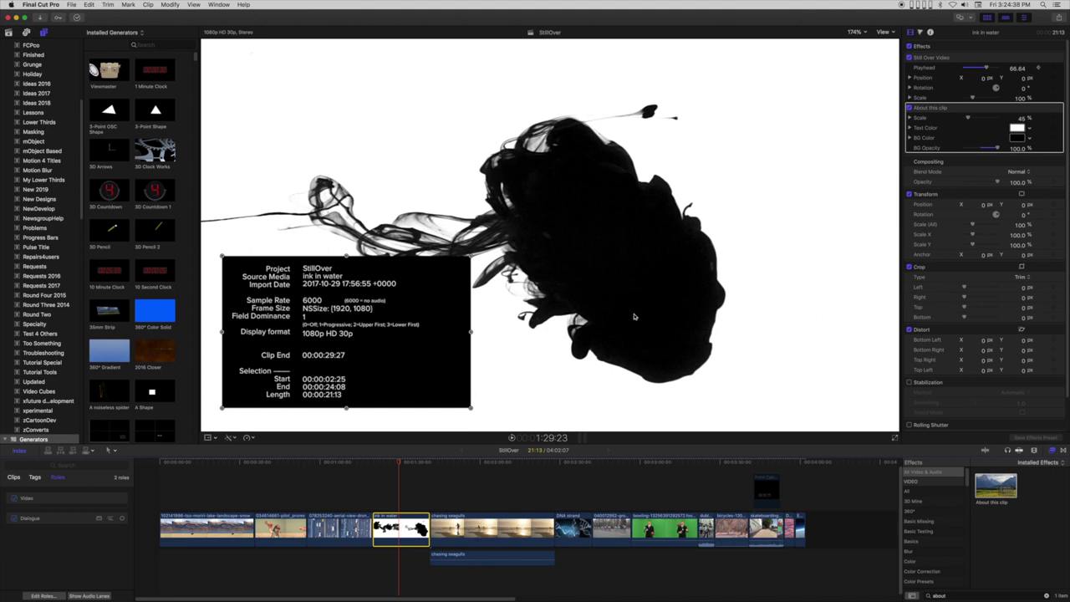
# - Move the info box right over the ink shape and add a shape mask to it
pyautogui.moveTo(407, 329); pyautogui.dragTo(755, 348)
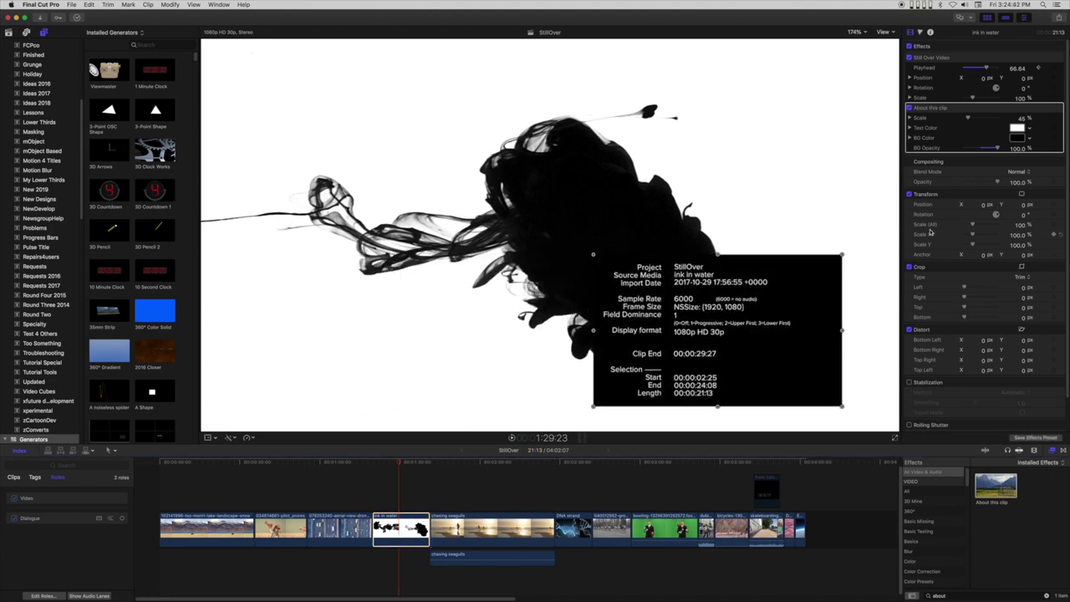
pyautogui.click(1021, 108)
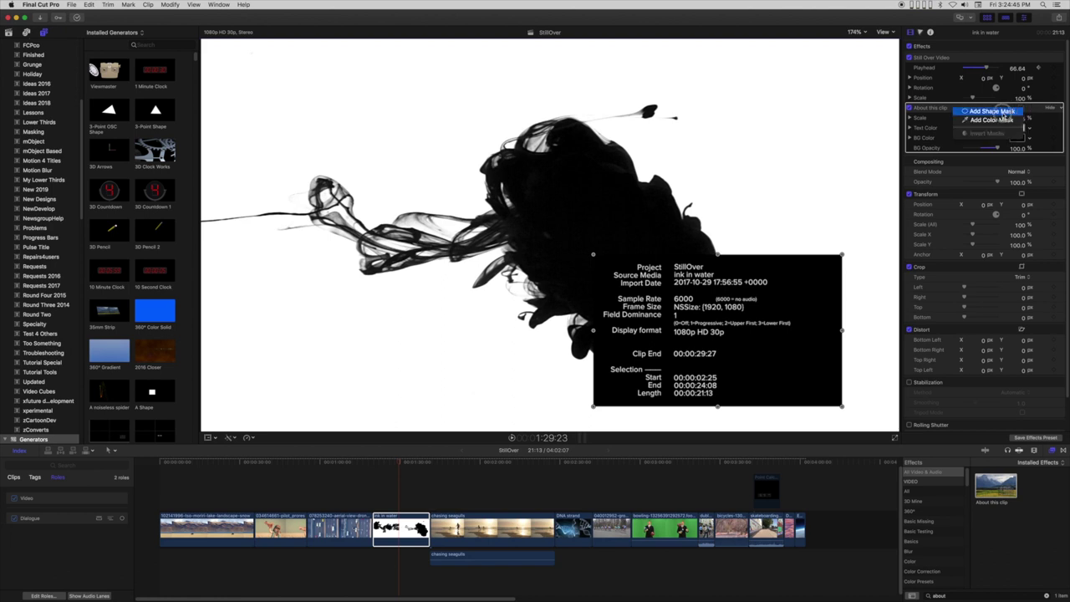
pyautogui.click(999, 112)
# - Shape the mask to crop the box down to the Selection start, end and length rows
pyautogui.moveTo(511, 143); pyautogui.dragTo(422, 138)
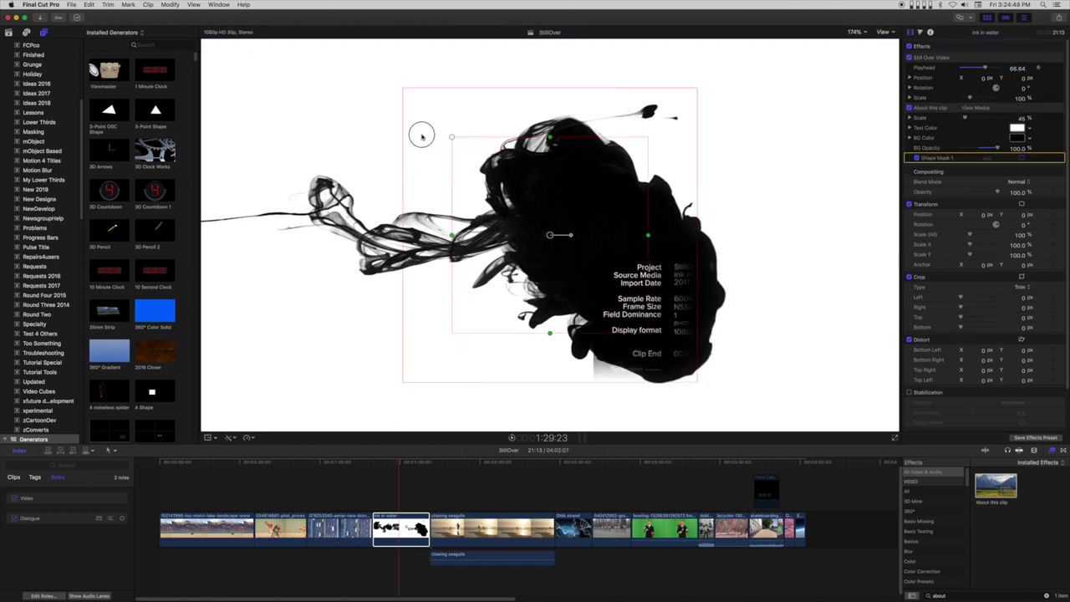
pyautogui.moveTo(501, 124); pyautogui.dragTo(491, 112)
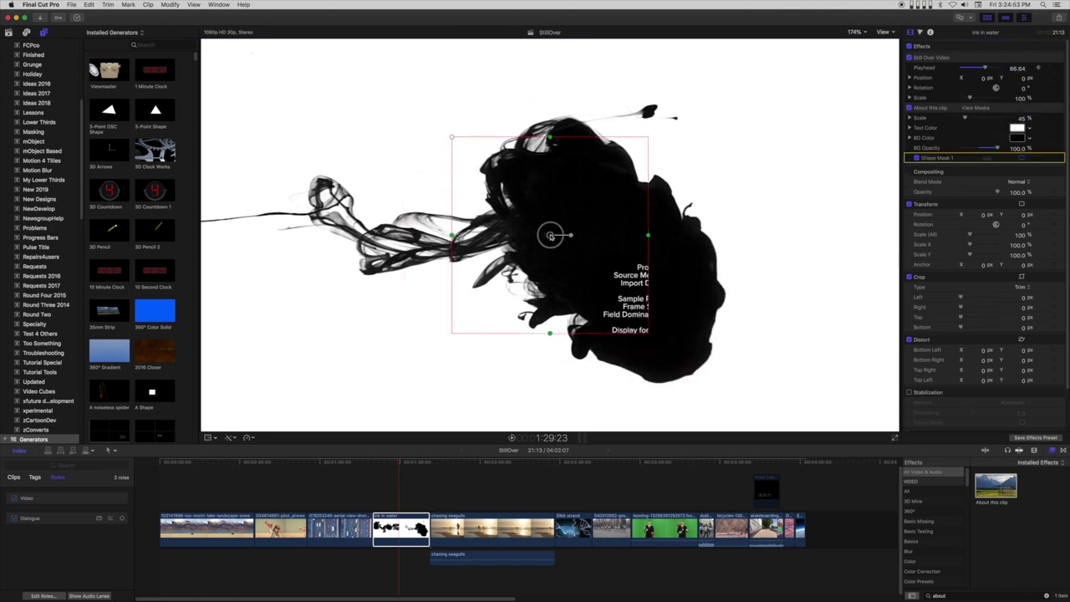
pyautogui.moveTo(550, 234); pyautogui.dragTo(692, 310)
pyautogui.moveTo(691, 210); pyautogui.dragTo(691, 361)
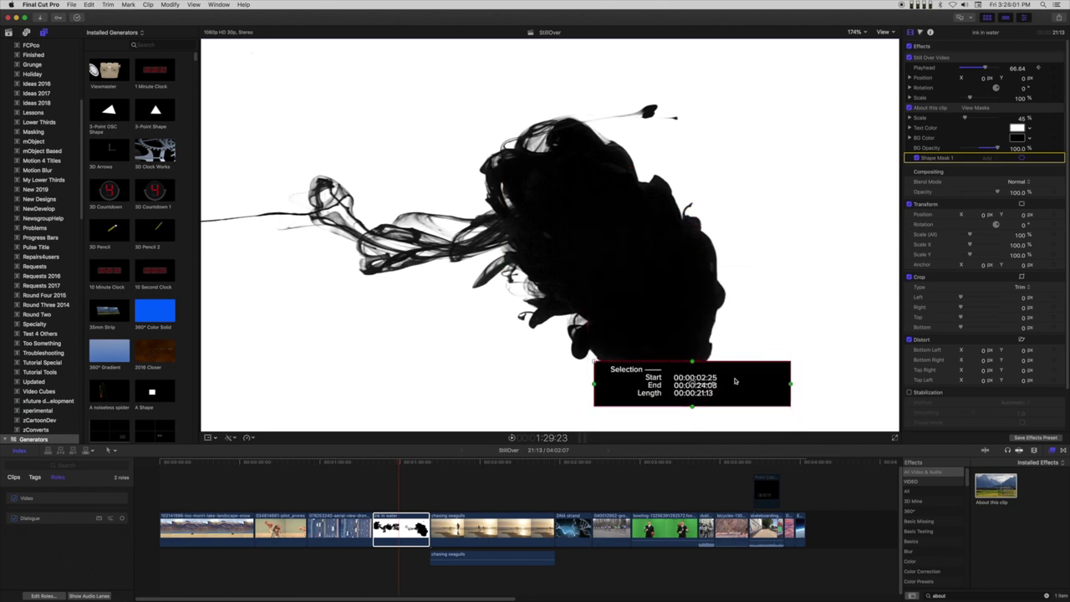
pyautogui.moveTo(791, 385); pyautogui.dragTo(738, 386)
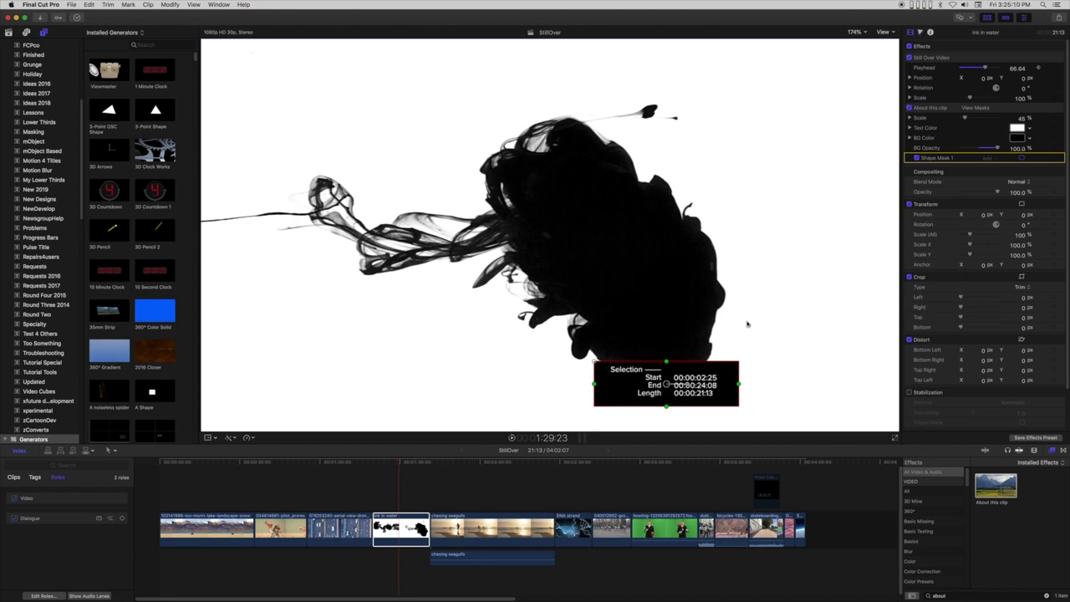
# - Shift the info box and Shape Mask 1 right to the lower right, beside the ink shape
pyautogui.click(924, 109)
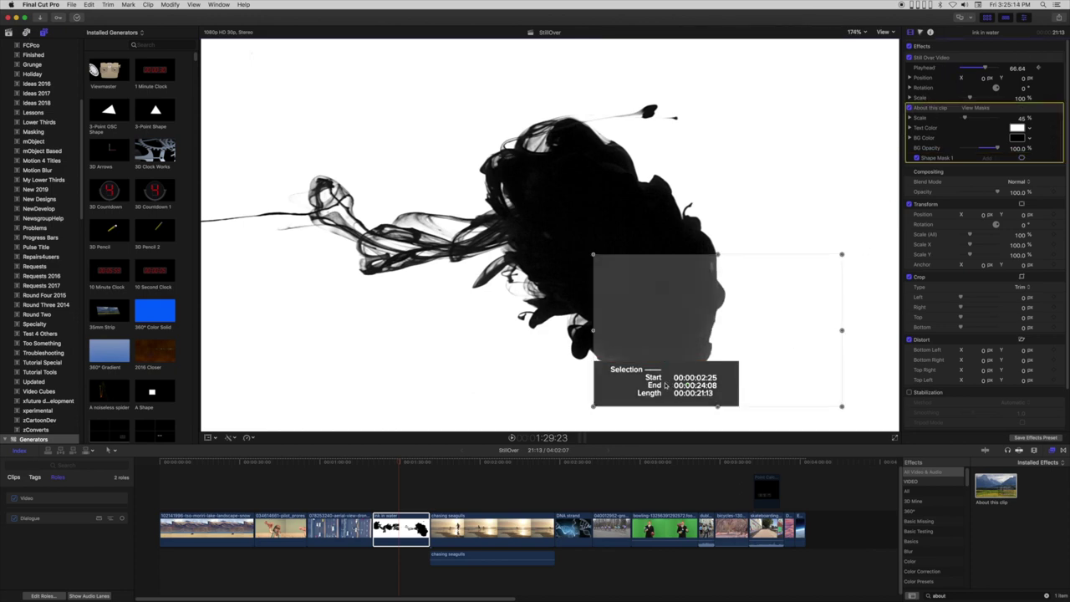
pyautogui.moveTo(693, 333); pyautogui.dragTo(824, 337)
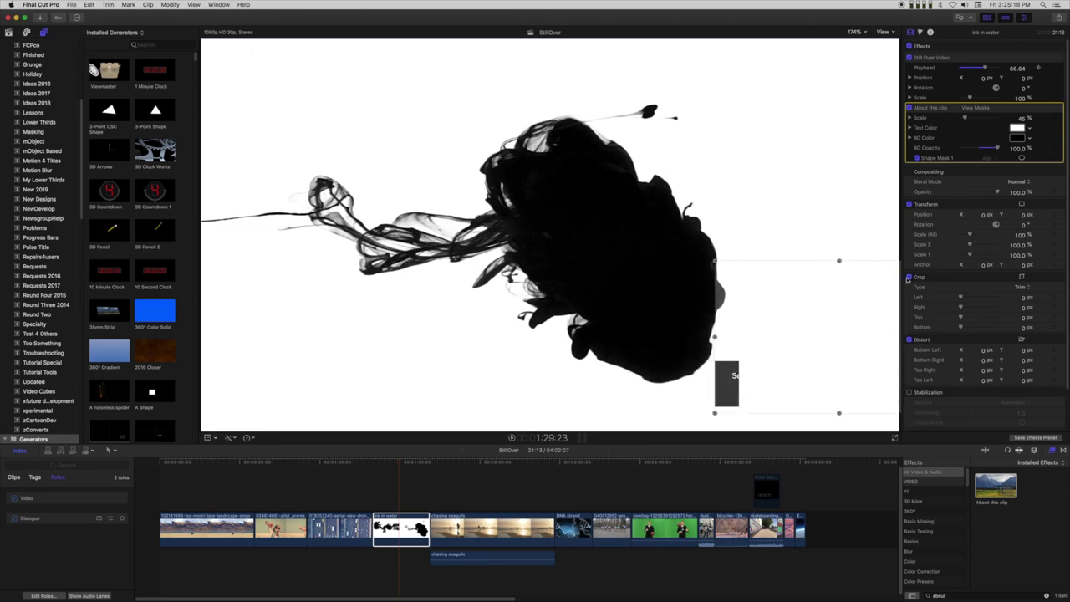
pyautogui.click(928, 160)
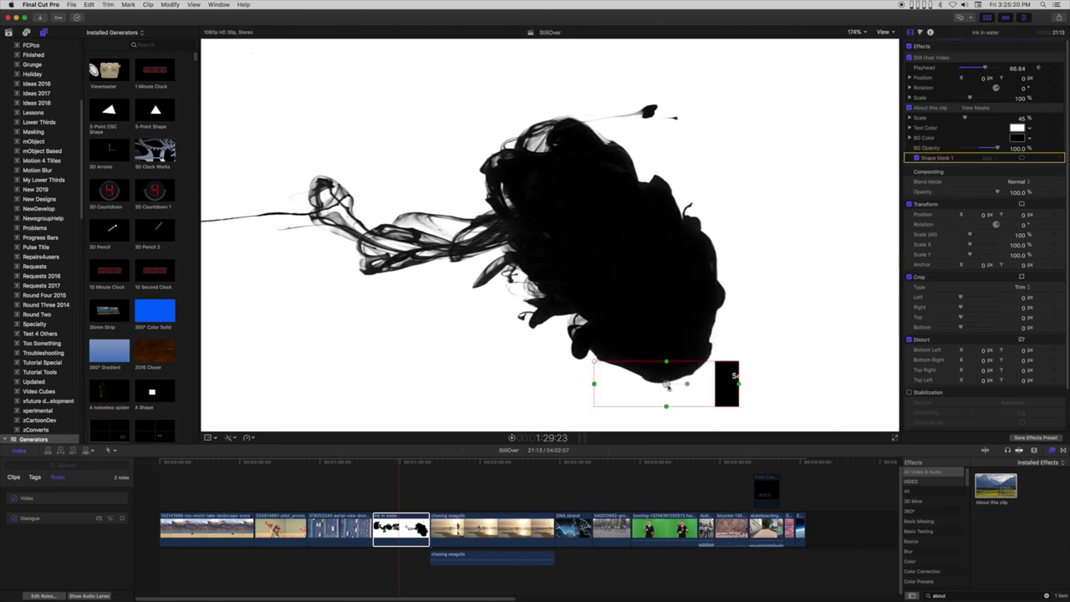
pyautogui.moveTo(666, 384); pyautogui.dragTo(789, 388)
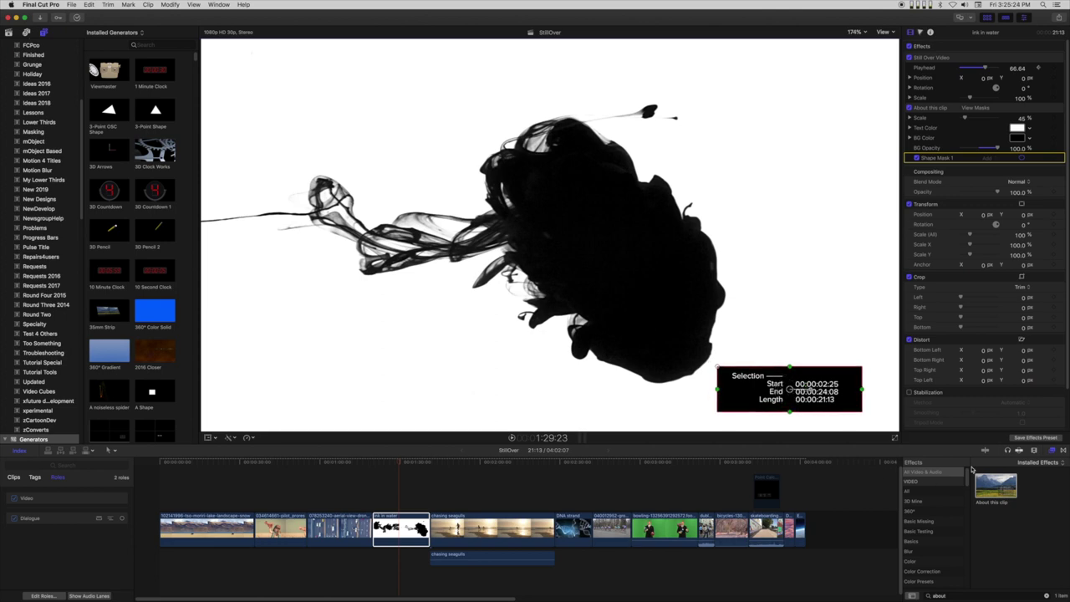
# - Save the clip's effects as preset 'Clip Timing Info' in the Effects Presets category
pyautogui.click(1041, 438)
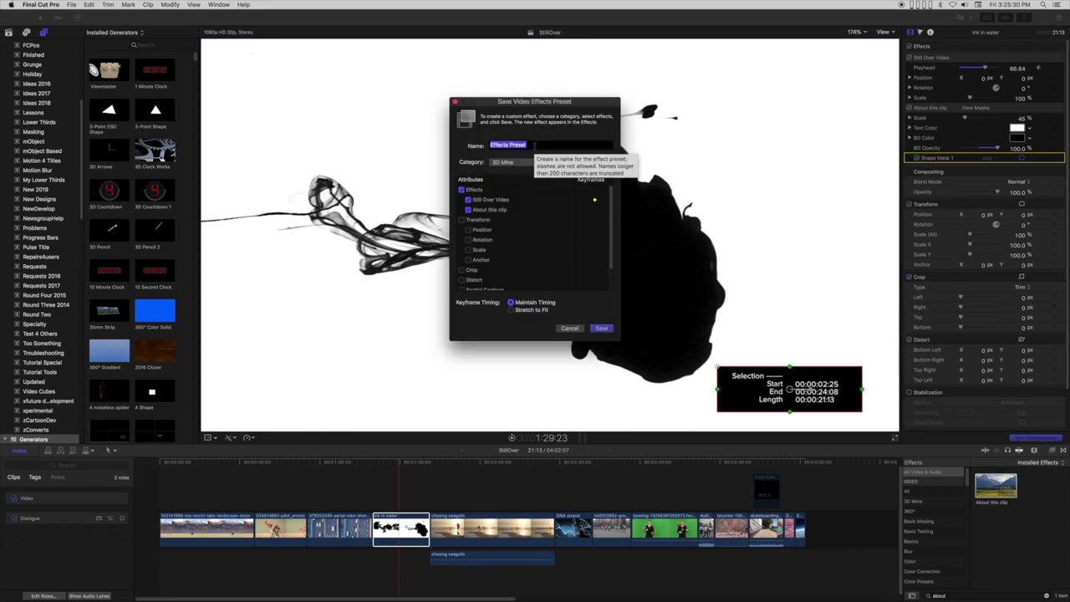
pyautogui.write('Clip Timing Info')
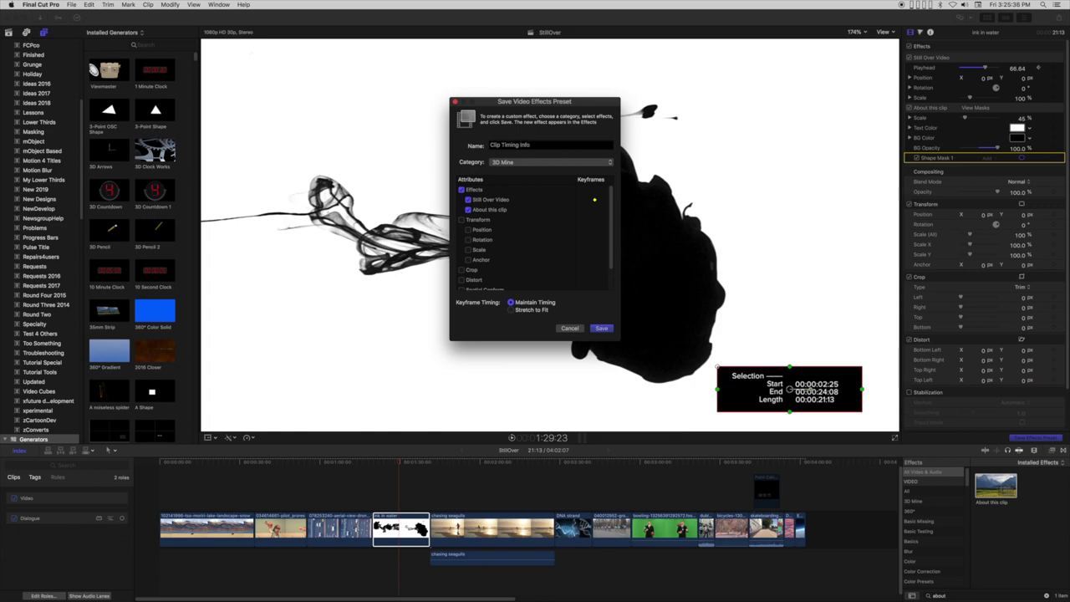
pyautogui.click(507, 162)
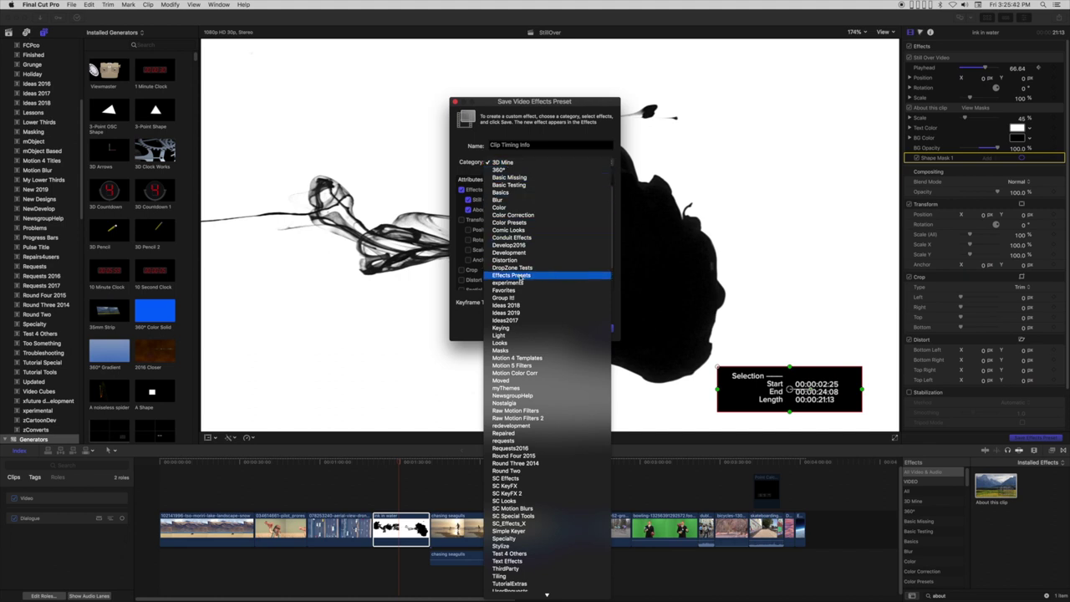
pyautogui.click(520, 279)
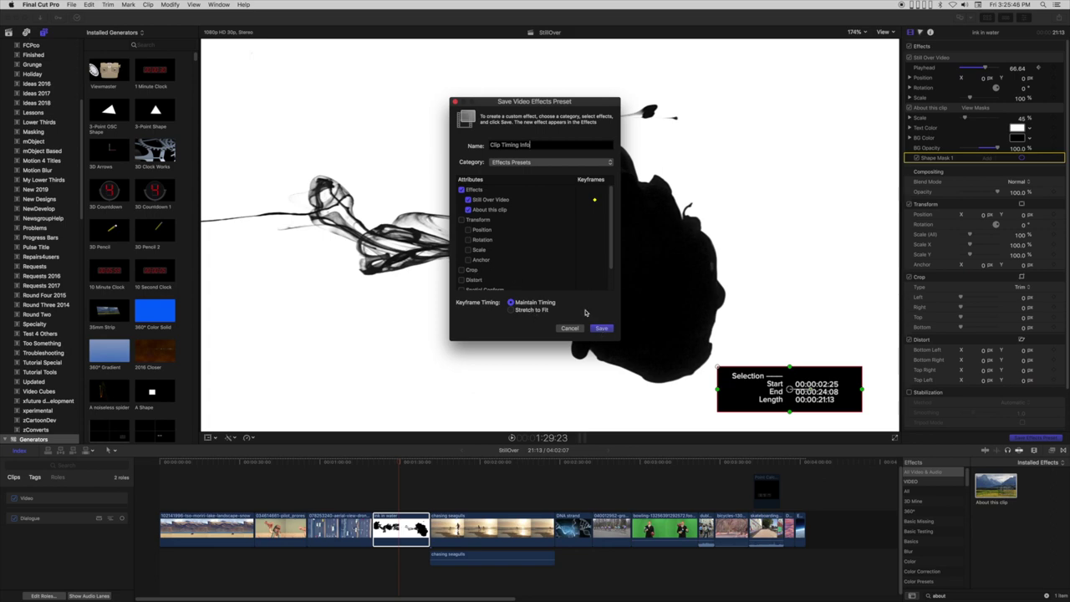
pyautogui.click(603, 329)
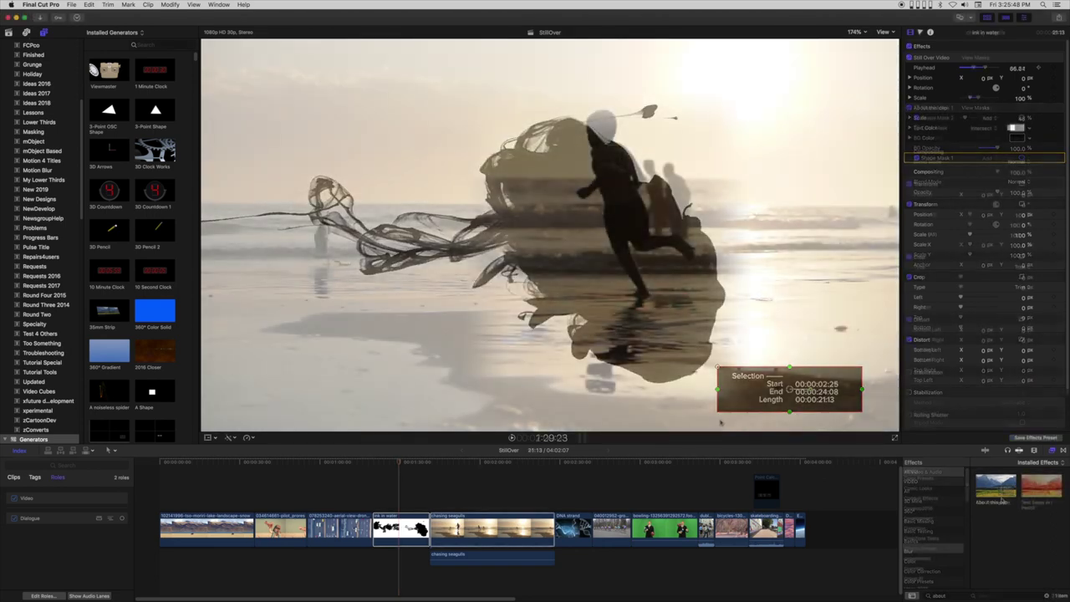
# - Apply Clip Timing Info to the chasing seagulls clip, check its timings, then select all clips
pyautogui.click(458, 533)
pyautogui.press('x')
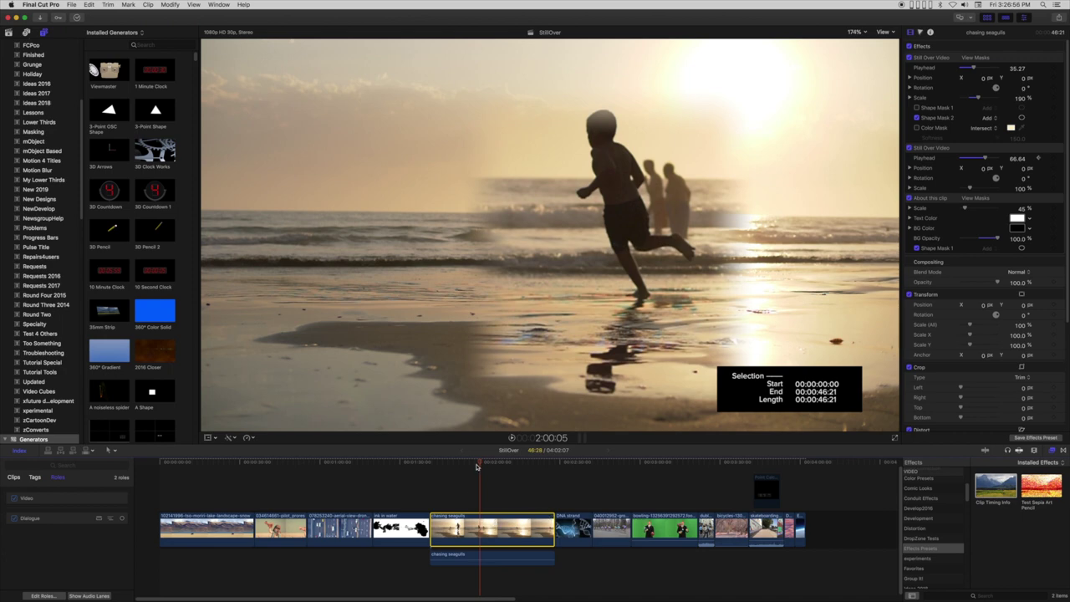
pyautogui.moveTo(478, 461); pyautogui.dragTo(501, 466)
pyautogui.press('super+a')
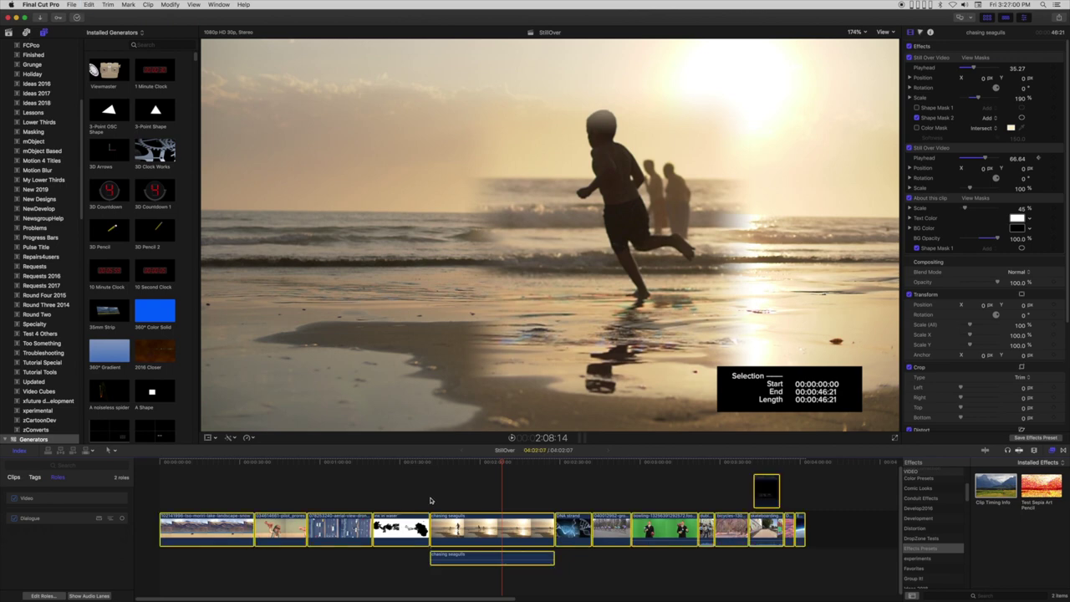
# - Remove only the About this clip attribute from all clips, then scrub to verify
pyautogui.click(90, 5)
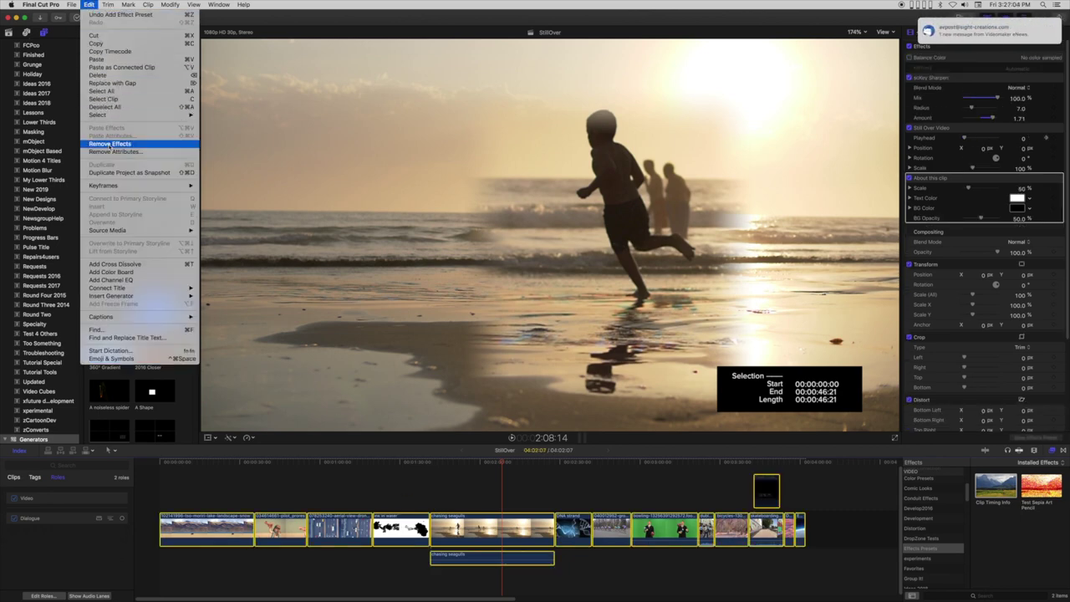
pyautogui.click(110, 151)
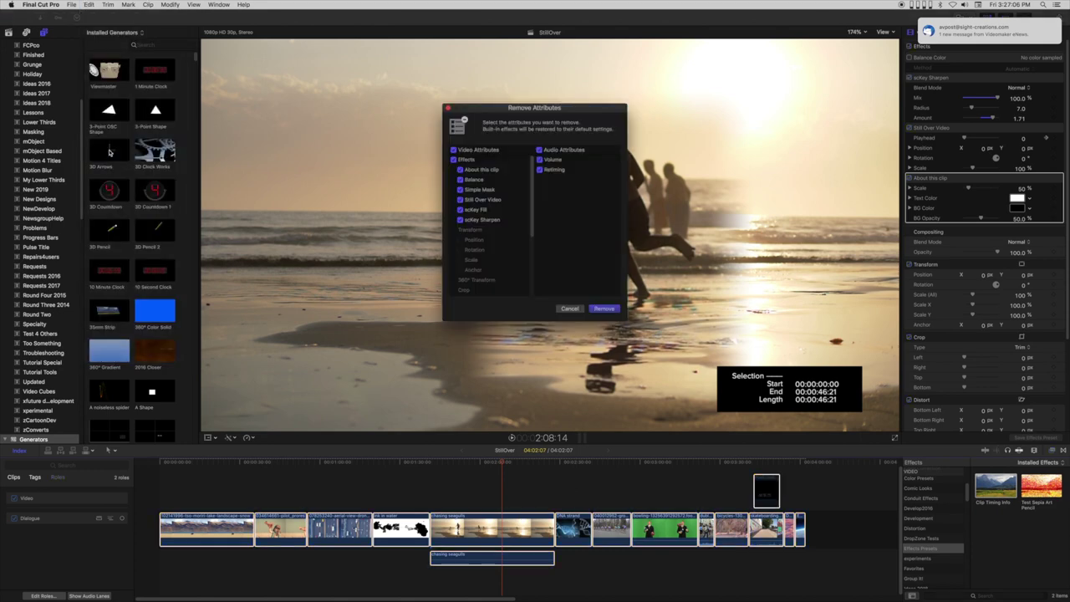
pyautogui.click(539, 150)
pyautogui.click(454, 150)
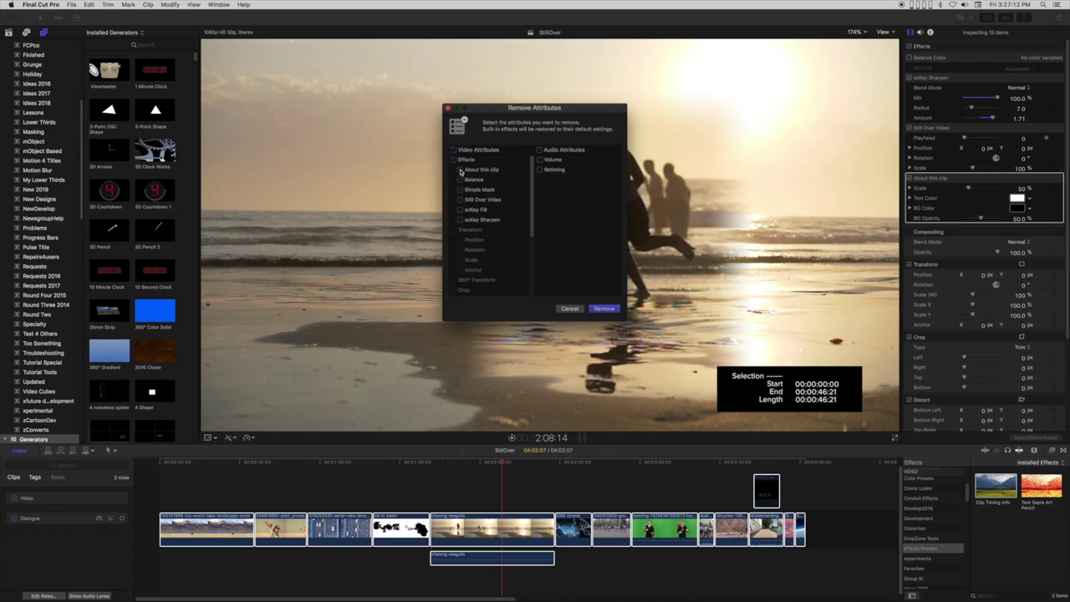
pyautogui.click(460, 170)
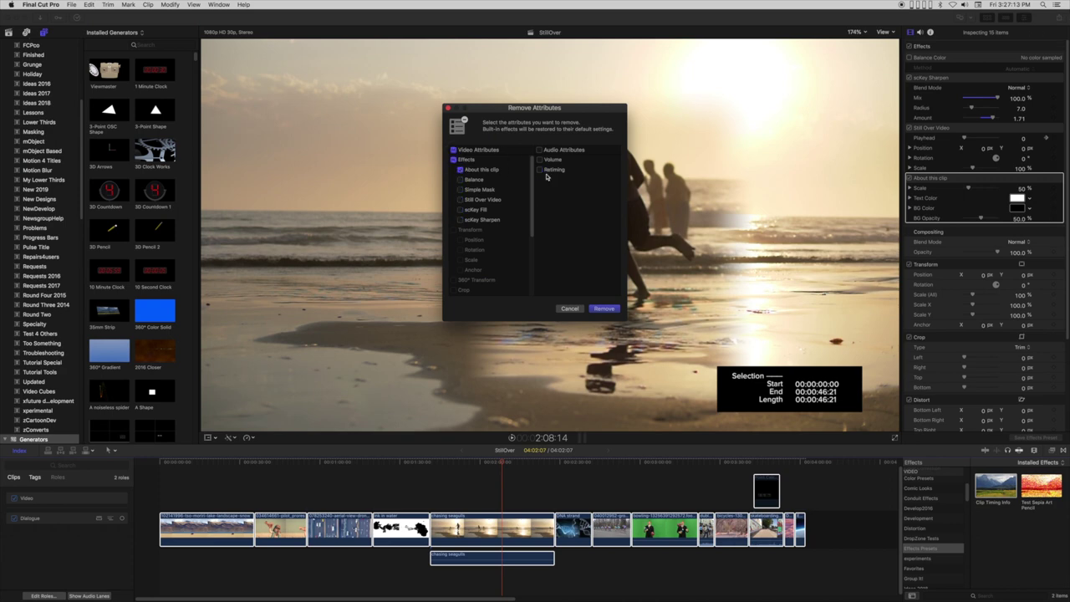
pyautogui.click(603, 309)
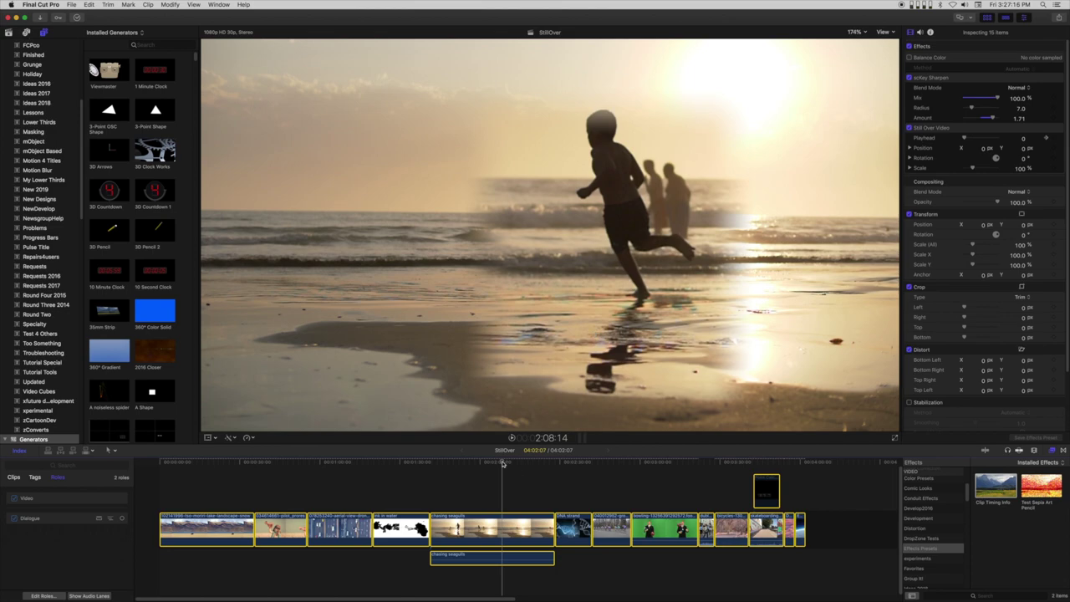
pyautogui.moveTo(502, 464)
pyautogui.mouseDown()
pyautogui.moveTo(232, 461)
pyautogui.moveTo(673, 471)
pyautogui.moveTo(501, 470)
pyautogui.mouseUp()
# - Deselect every clip by clicking empty space in the timeline
pyautogui.click(526, 486)
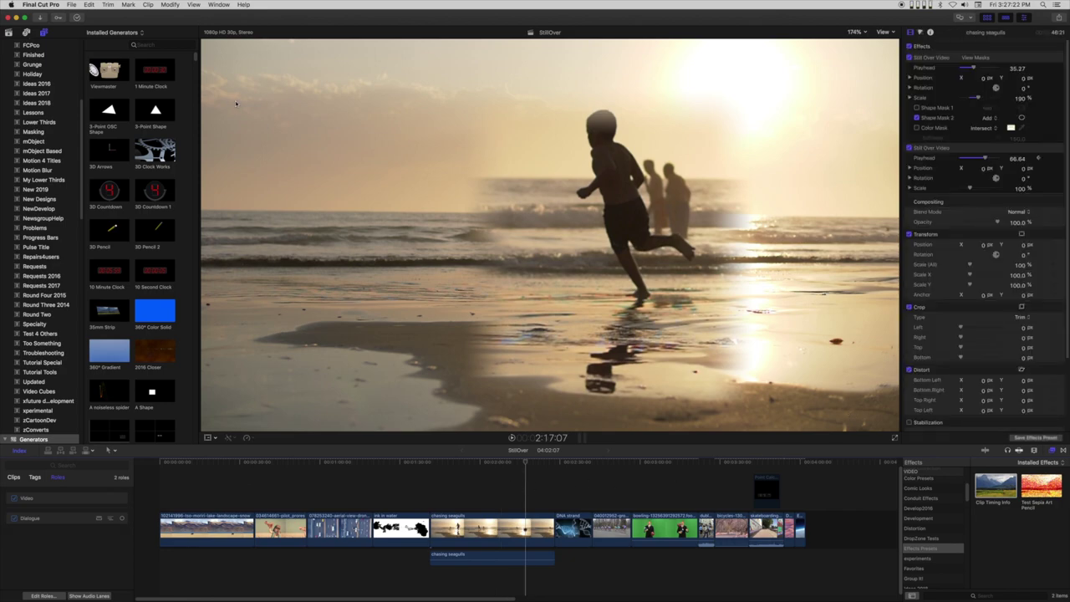